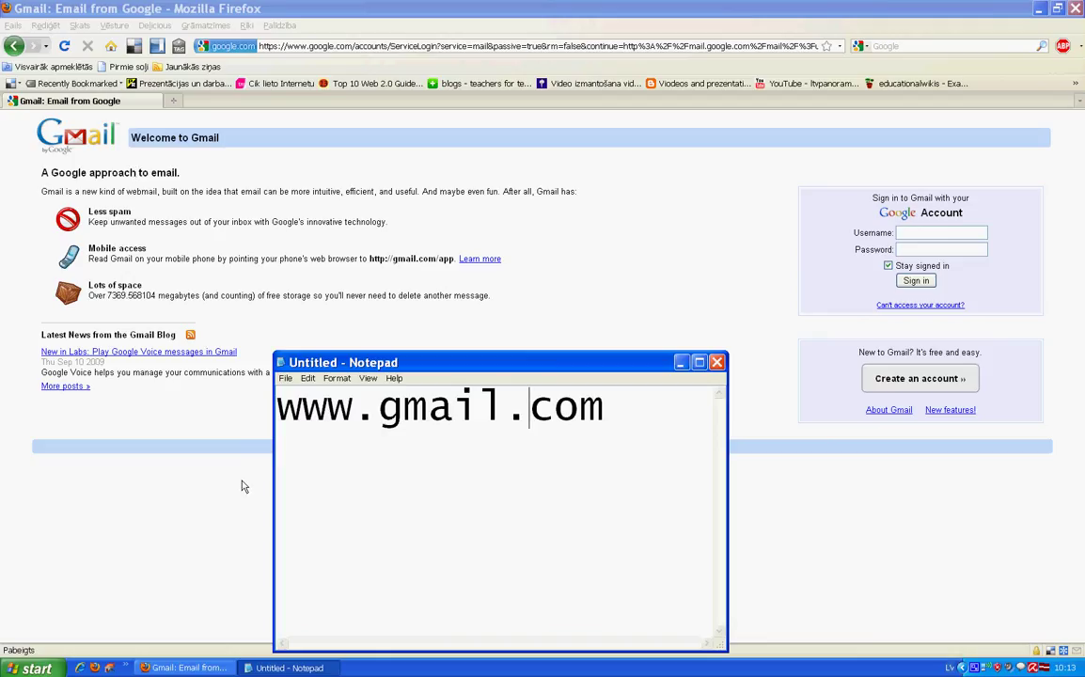
- Minimize Notepad and begin Gmail account creation with 'Create an account »'
click(681, 363)
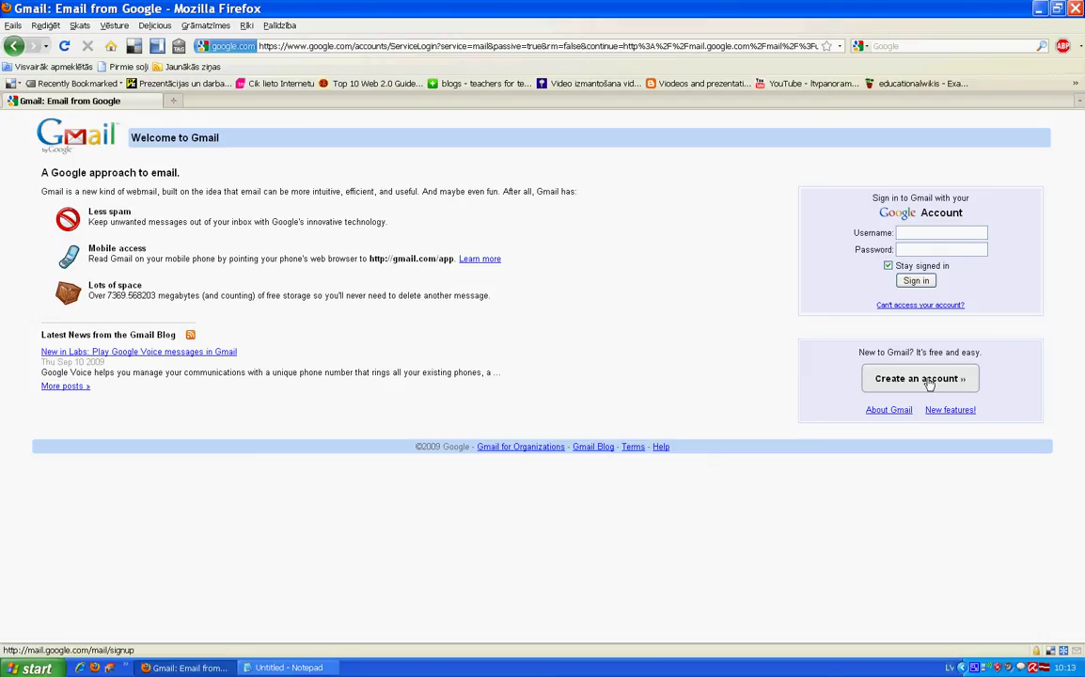
click(929, 381)
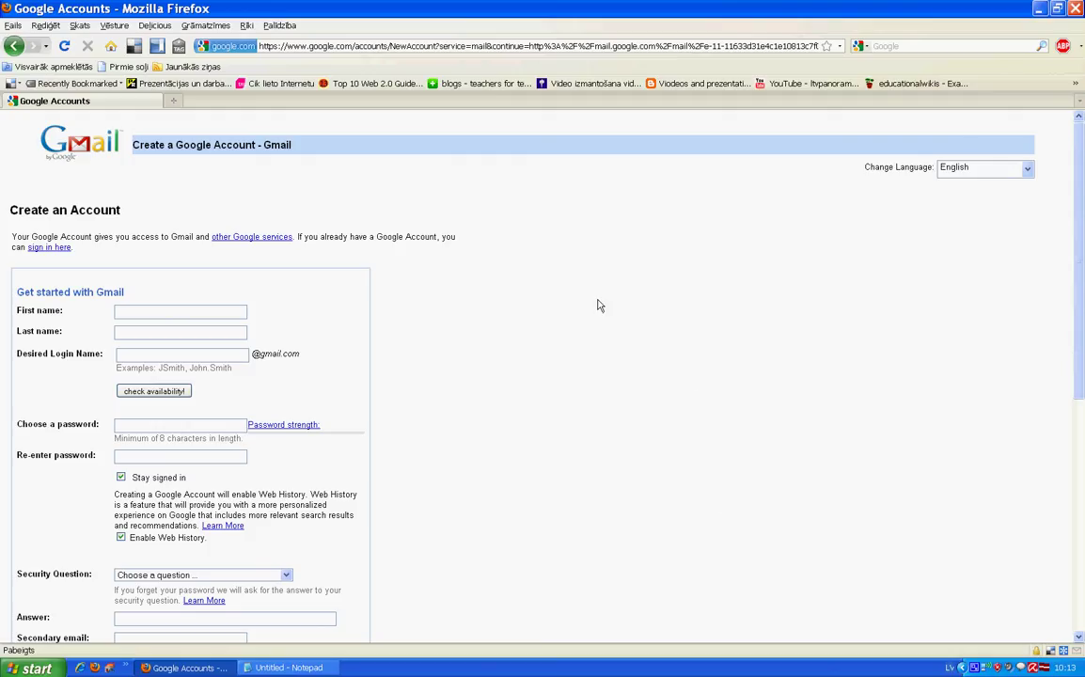
- Change the sign-up page language to Latviešu valoda
click(1030, 171)
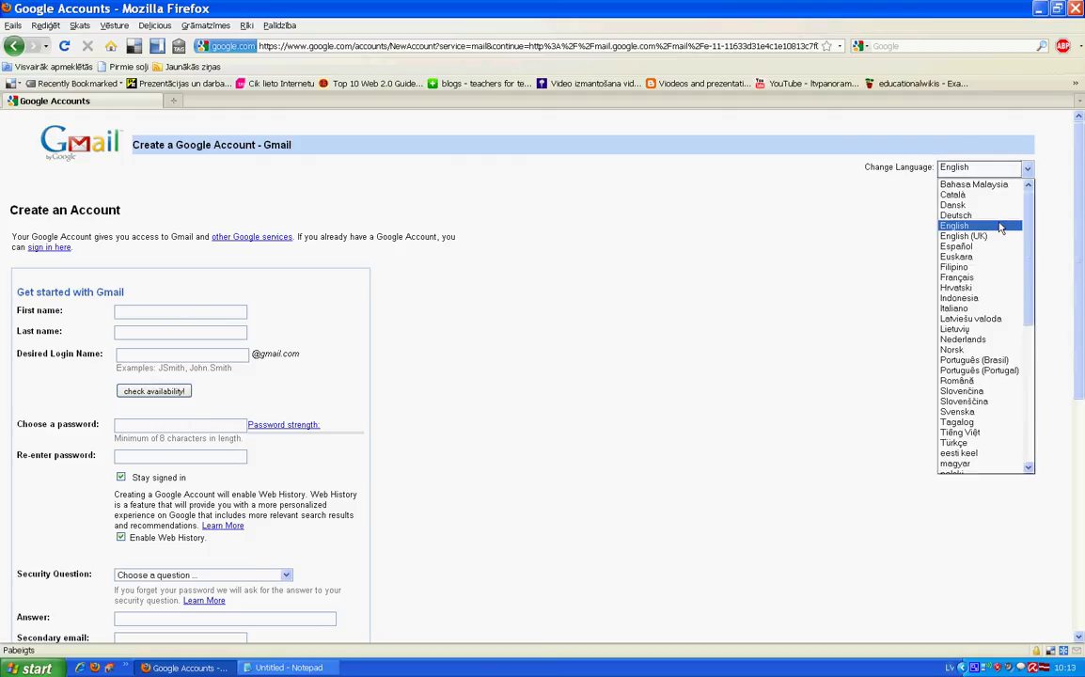
click(991, 323)
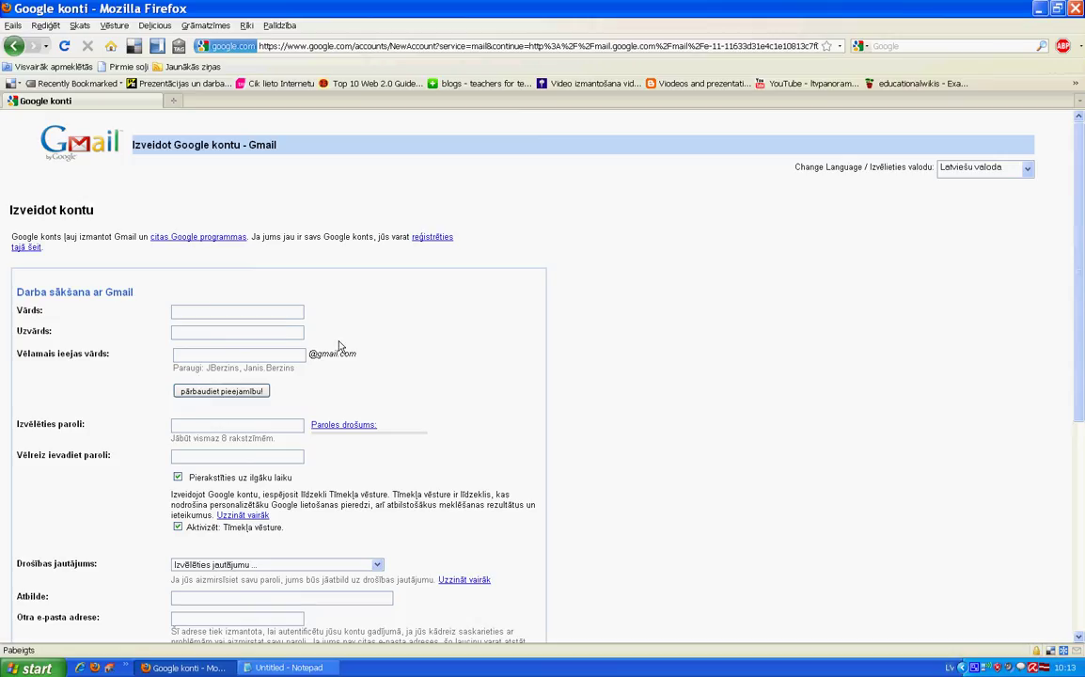
- Enter the user's first name and surname on the sign-up form
scroll(340, 348, down, 4)
scroll(339, 346, up, 2)
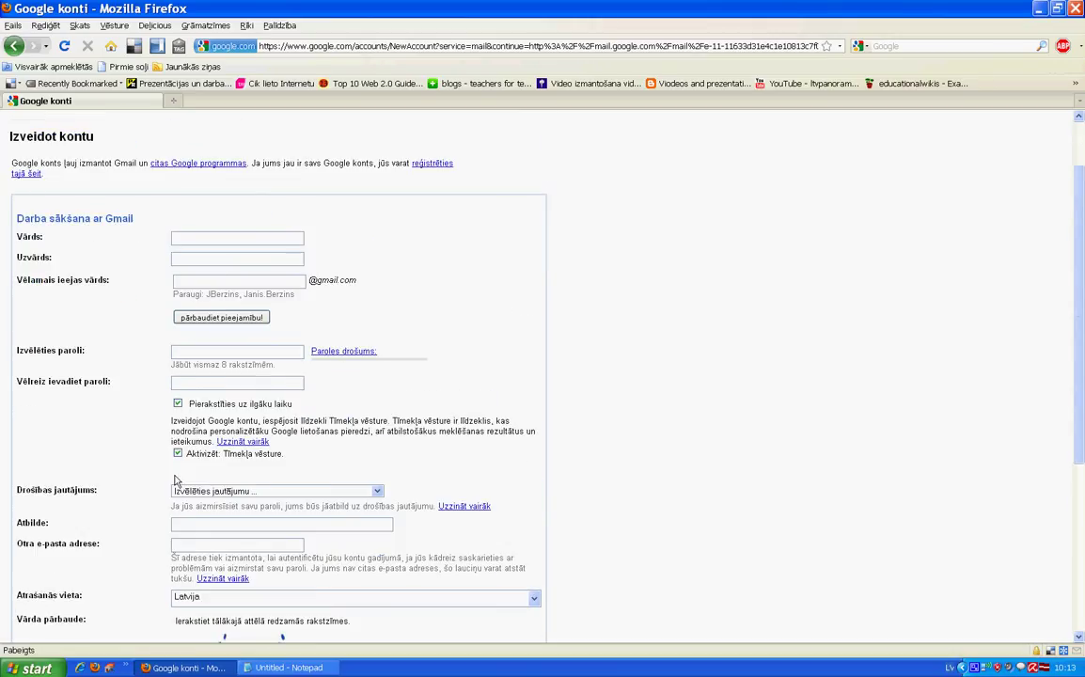
- Fill in the desired login name and a password rated strong (Stiprs)
click(221, 273)
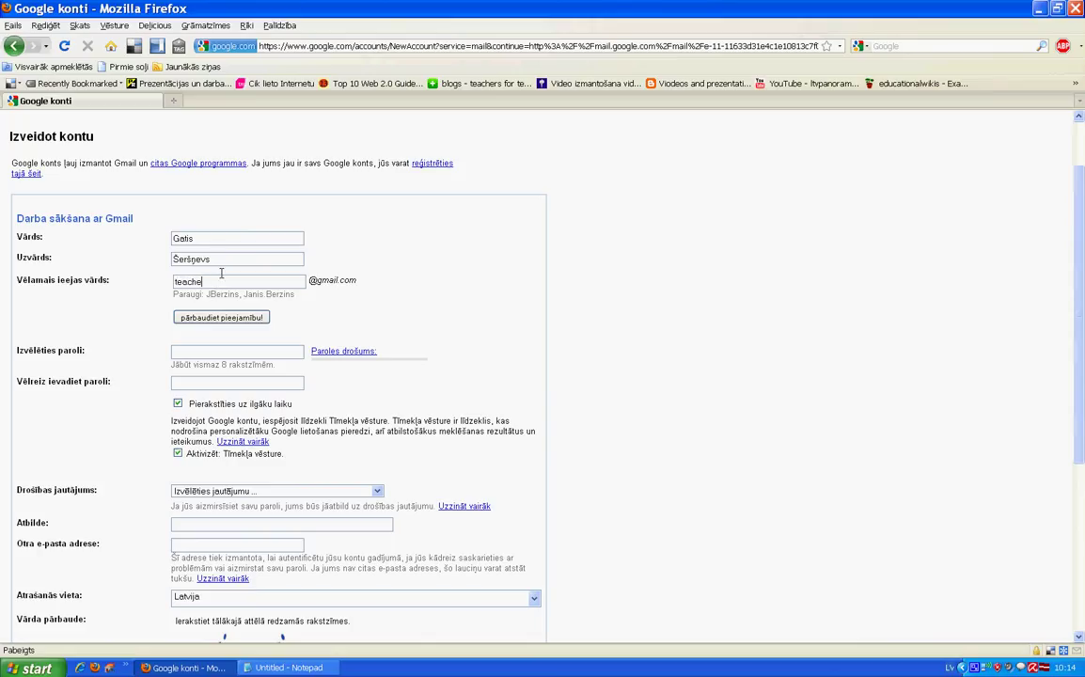
click(227, 353)
text(**********)
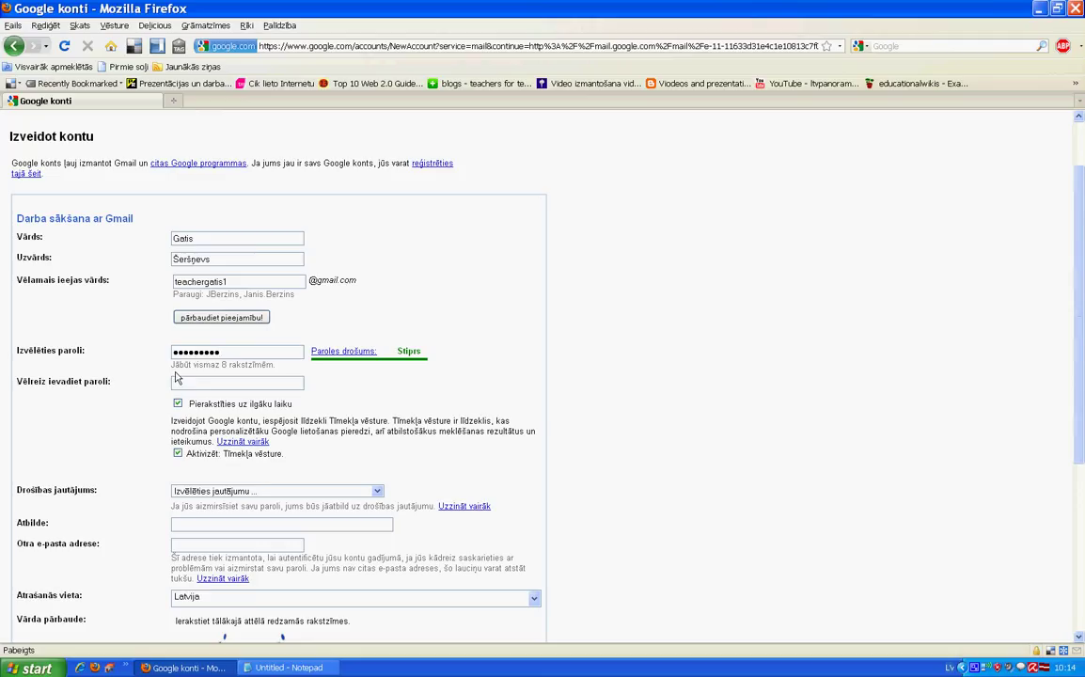
- Re-enter the password in the Vēlreiz ievadiet paroli confirmation field
text(••••••••)
scroll(251, 405, down, 1)
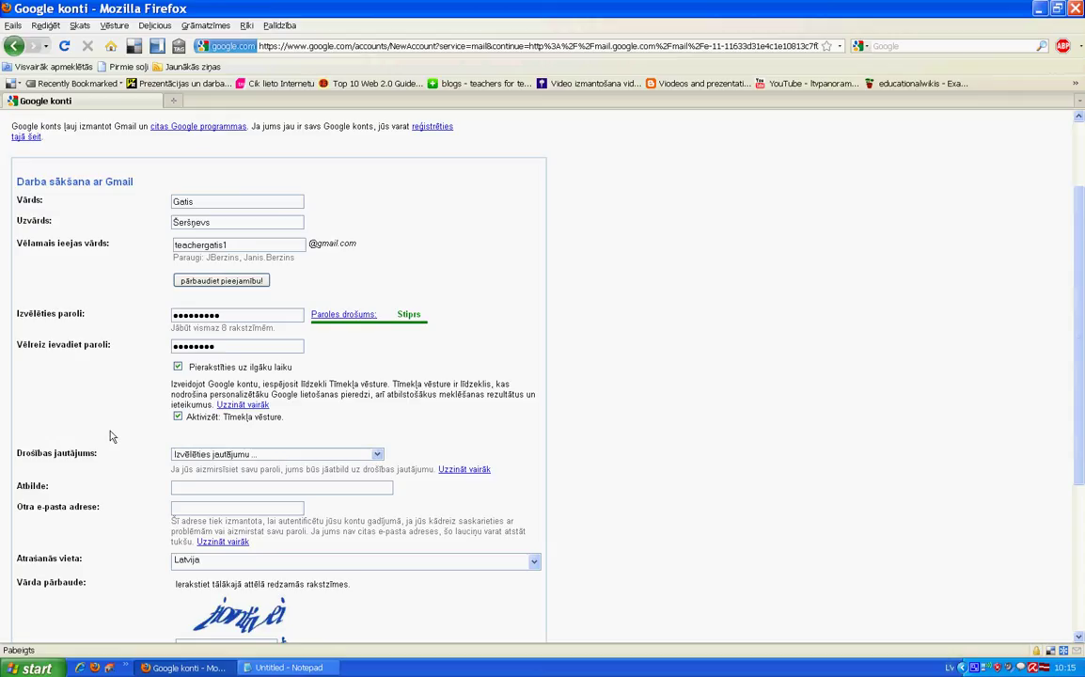
- Choose the library card number security question and type its answer
click(262, 457)
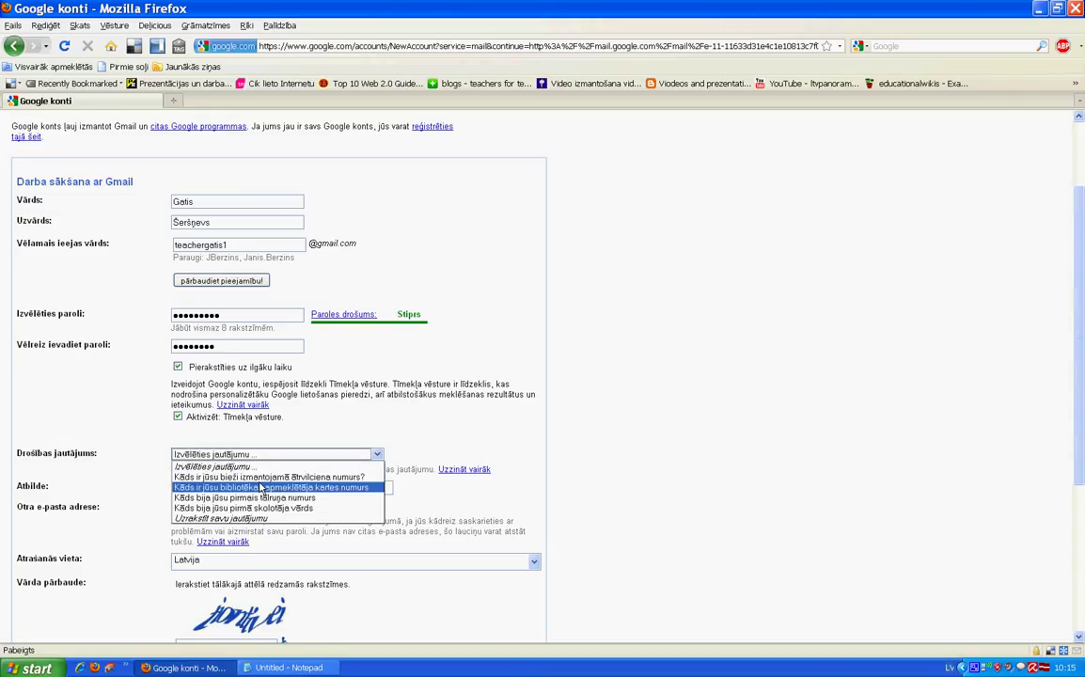
click(261, 488)
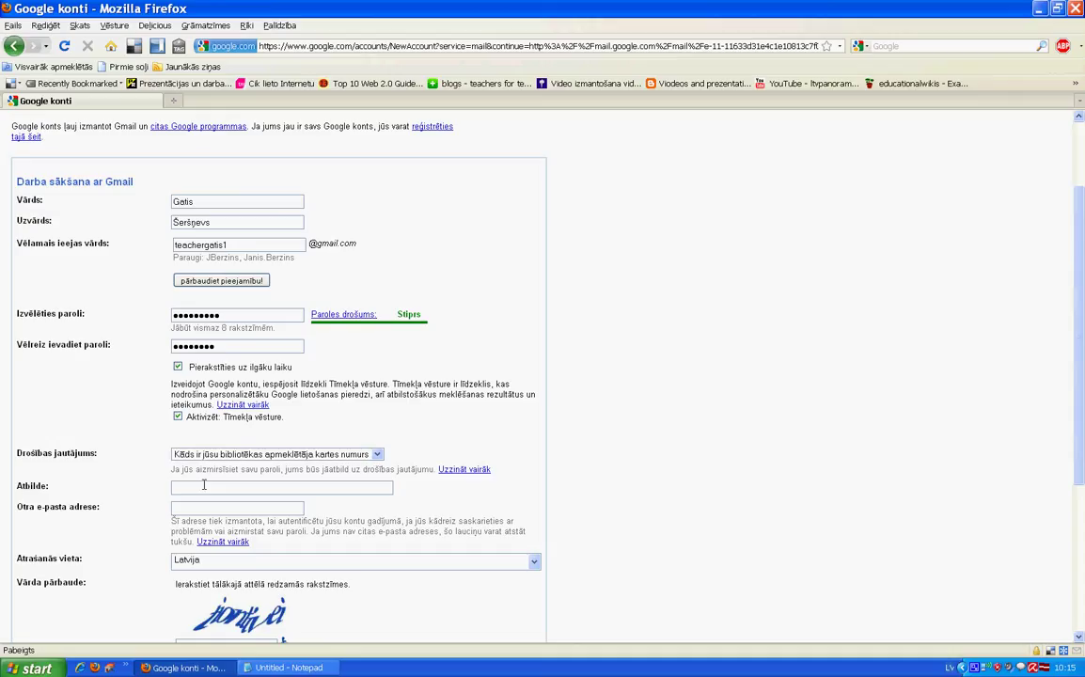
click(203, 485)
- Enter the secondary recovery e-mail address in Otra e-pasta adrese
scroll(203, 487, up, 1)
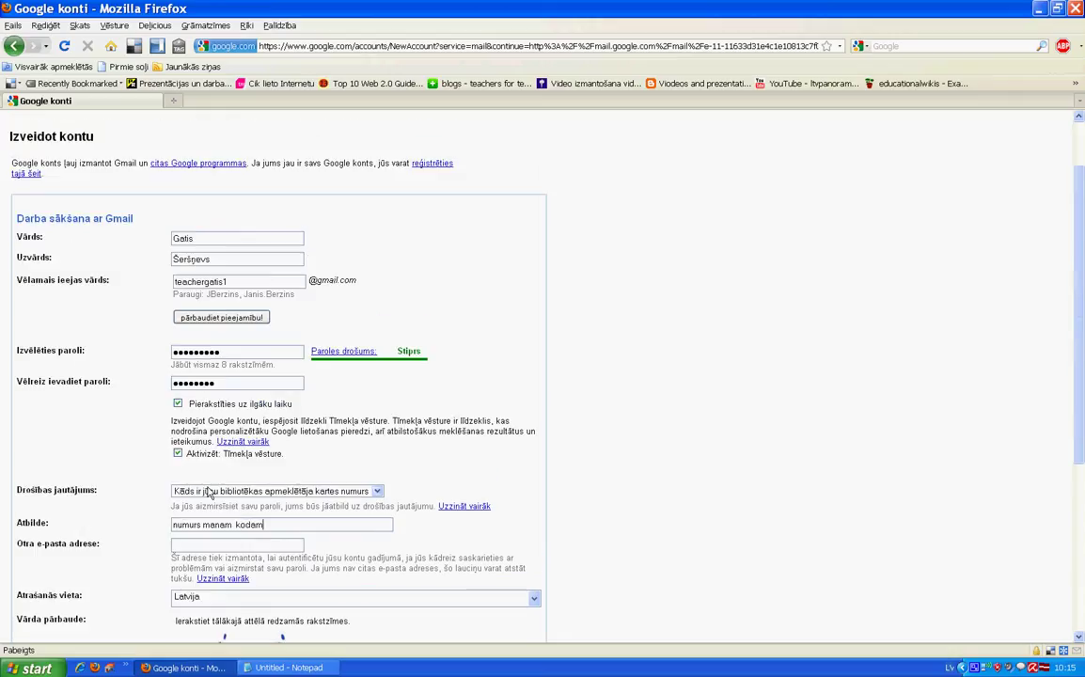
scroll(212, 496, down, 1)
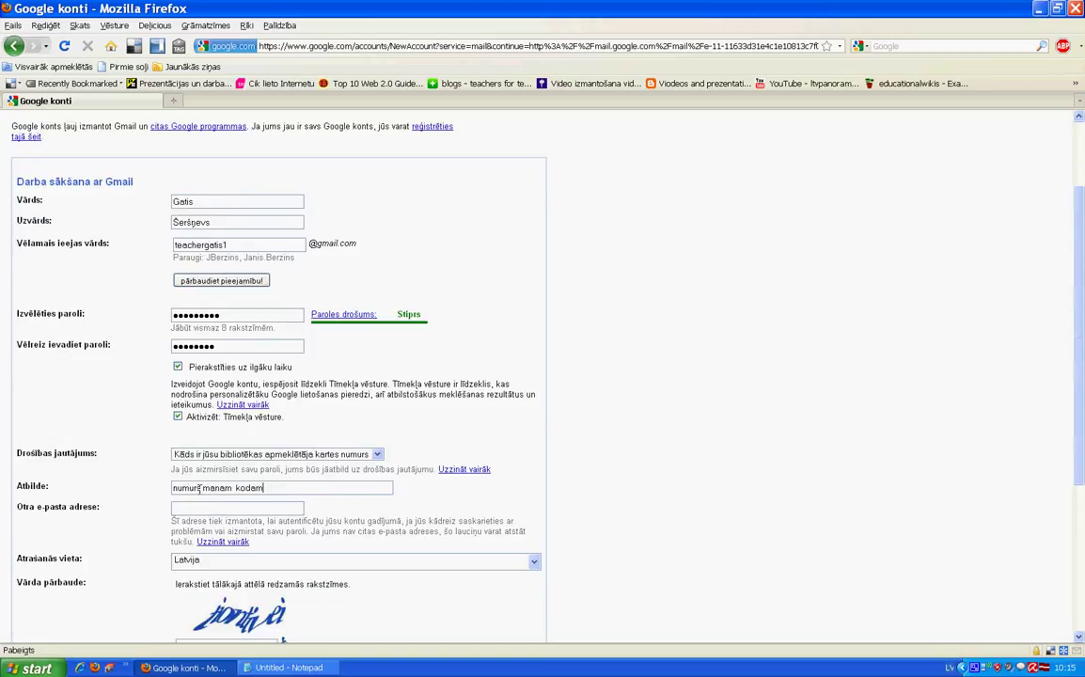
click(188, 506)
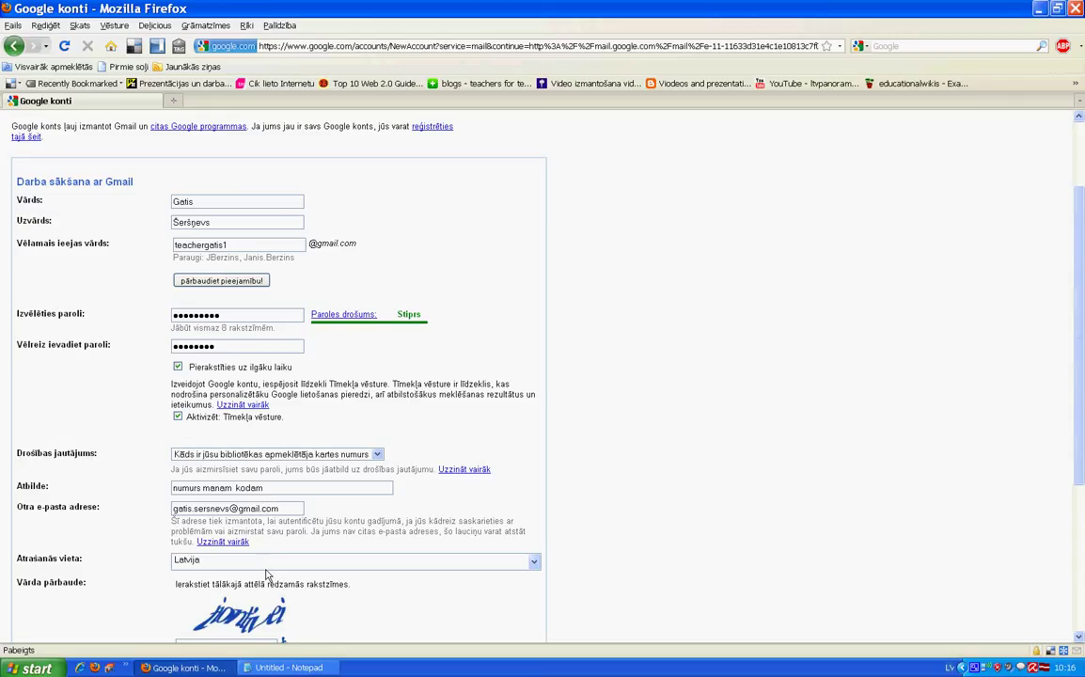
scroll(265, 567, down, 1)
scroll(264, 567, down, 2)
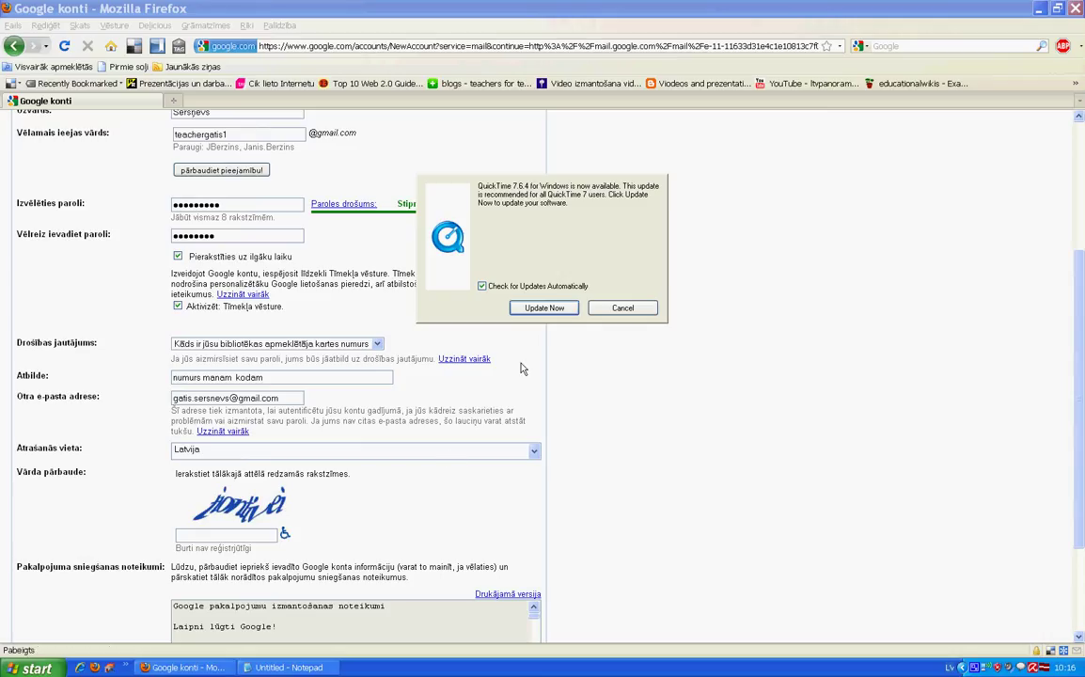
- Dismiss the QuickTime update prompt and type the word-verification characters shown in the image
click(625, 308)
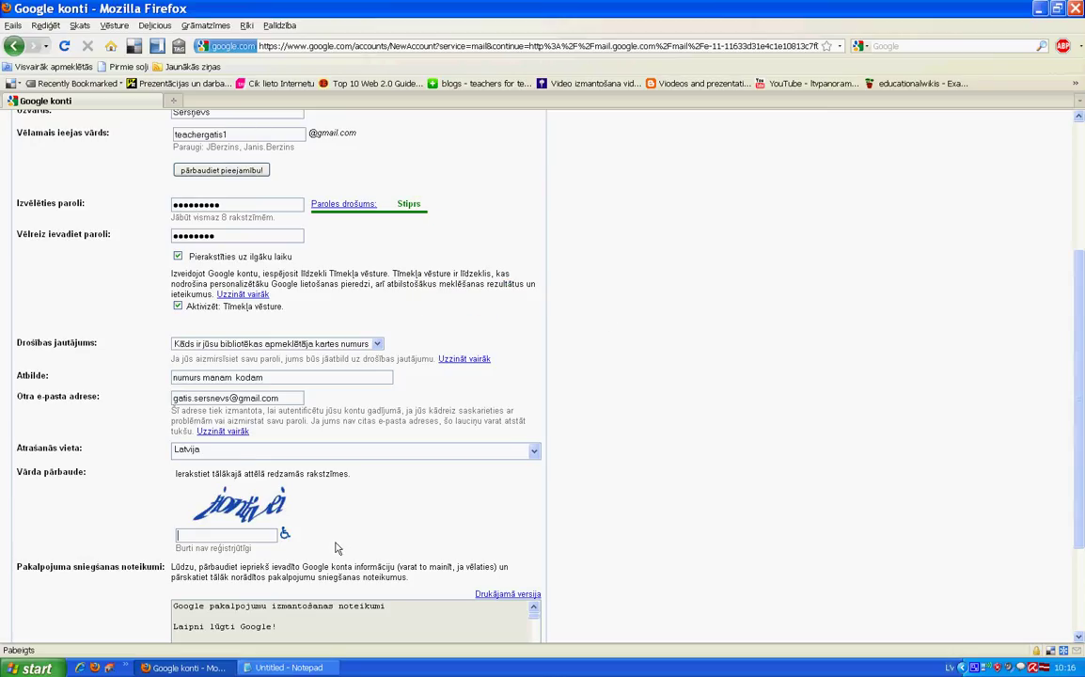
click(253, 534)
text(ji)
text(o)
text(rtivei)
scroll(277, 487, down, 2)
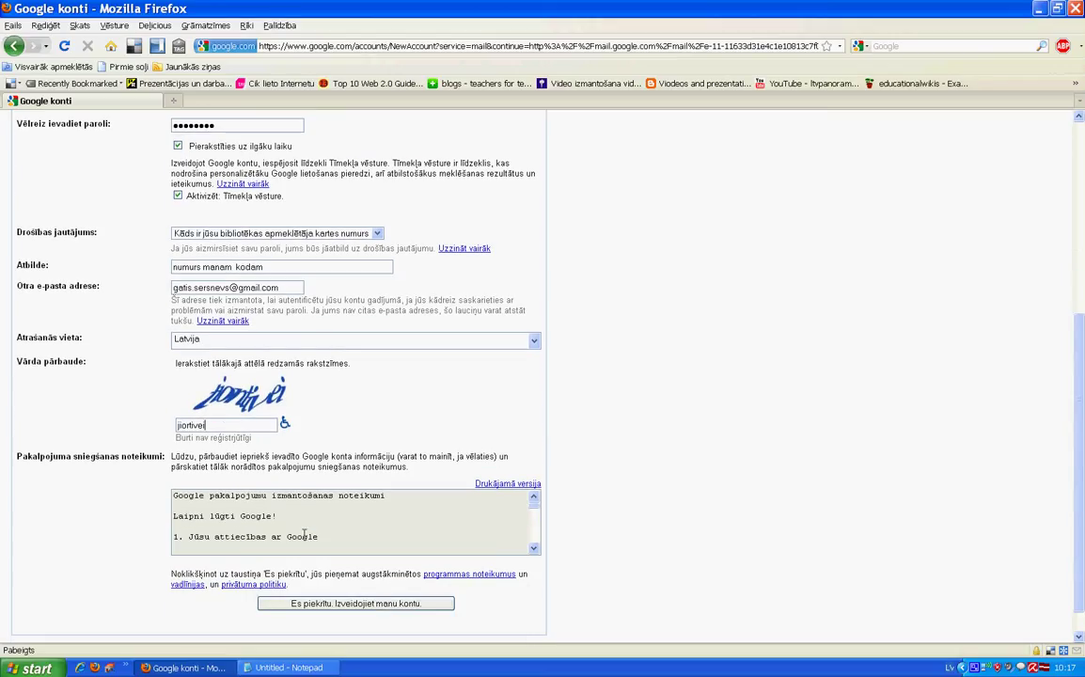
- Submit the form via 'Es piekrītu. Izveidojiet manu kontu.' and review the 'Paroles nesakrīt' errors
click(362, 606)
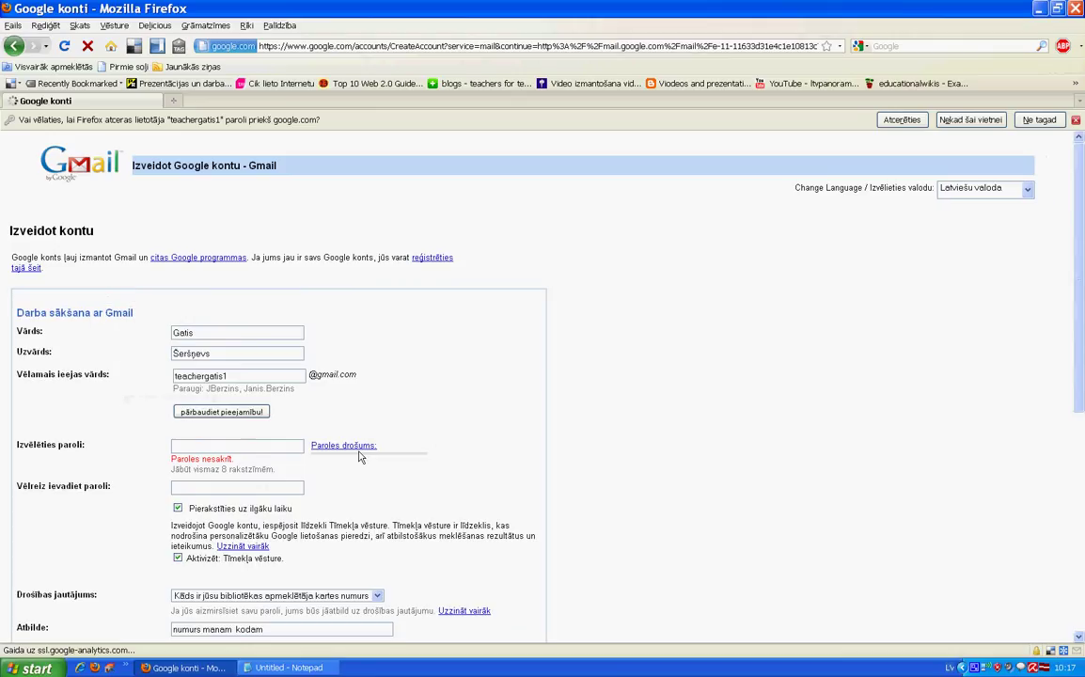
scroll(356, 459, down, 5)
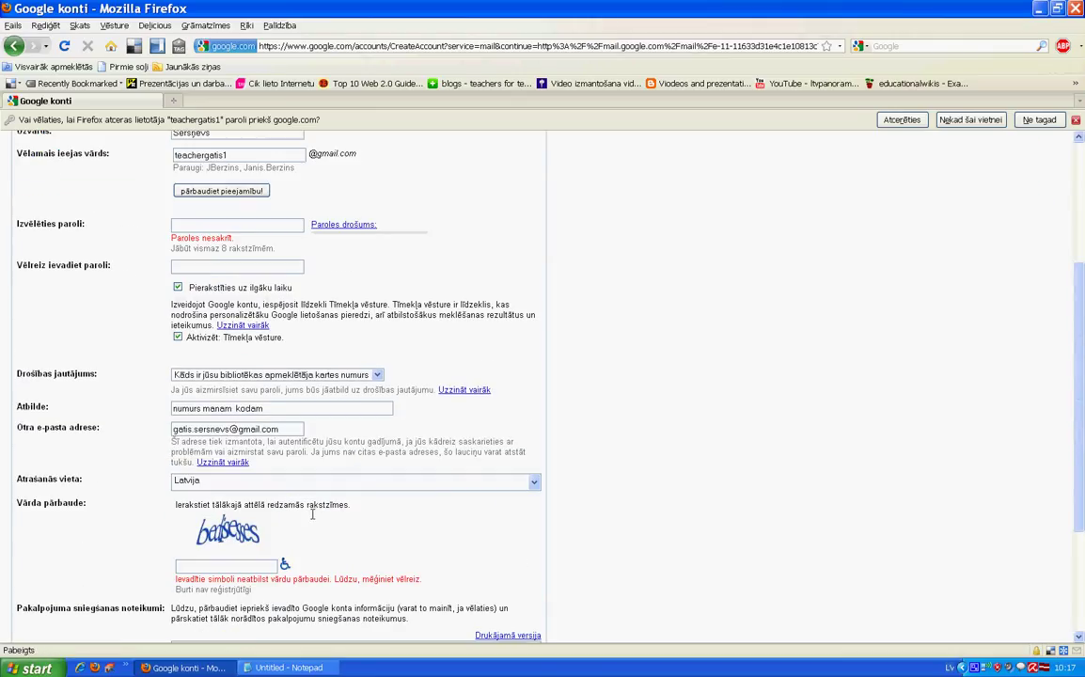
scroll(312, 514, up, 3)
scroll(312, 514, up, 1)
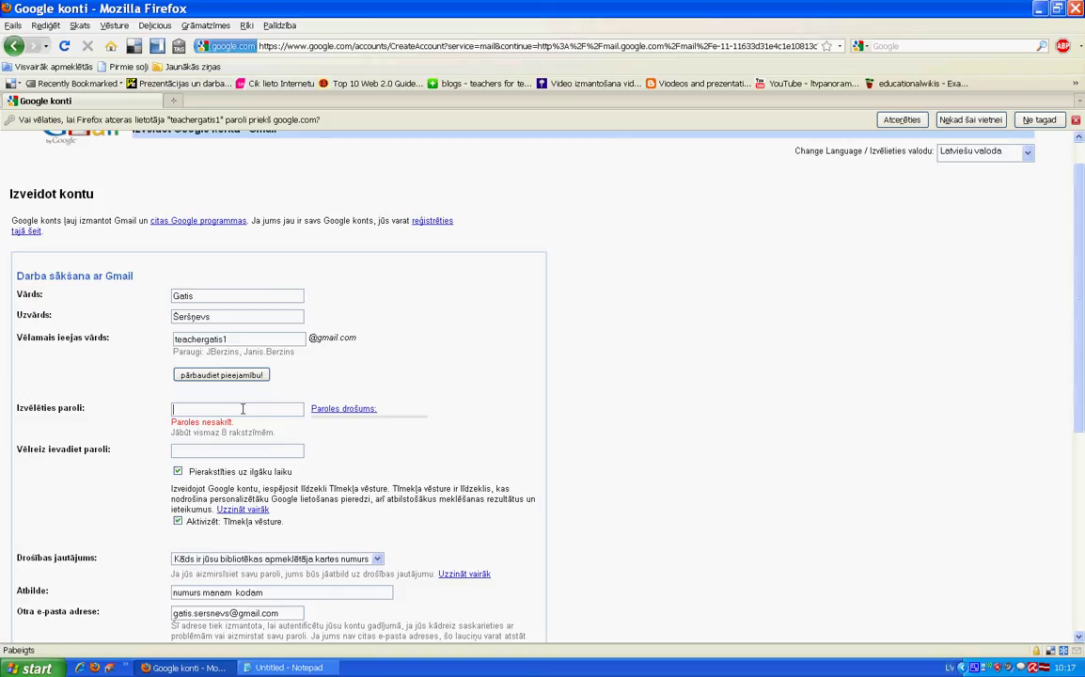
- Refill the password in both Izvēlēties paroli and Vēlreiz ievadiet paroli
text(•••••••••)
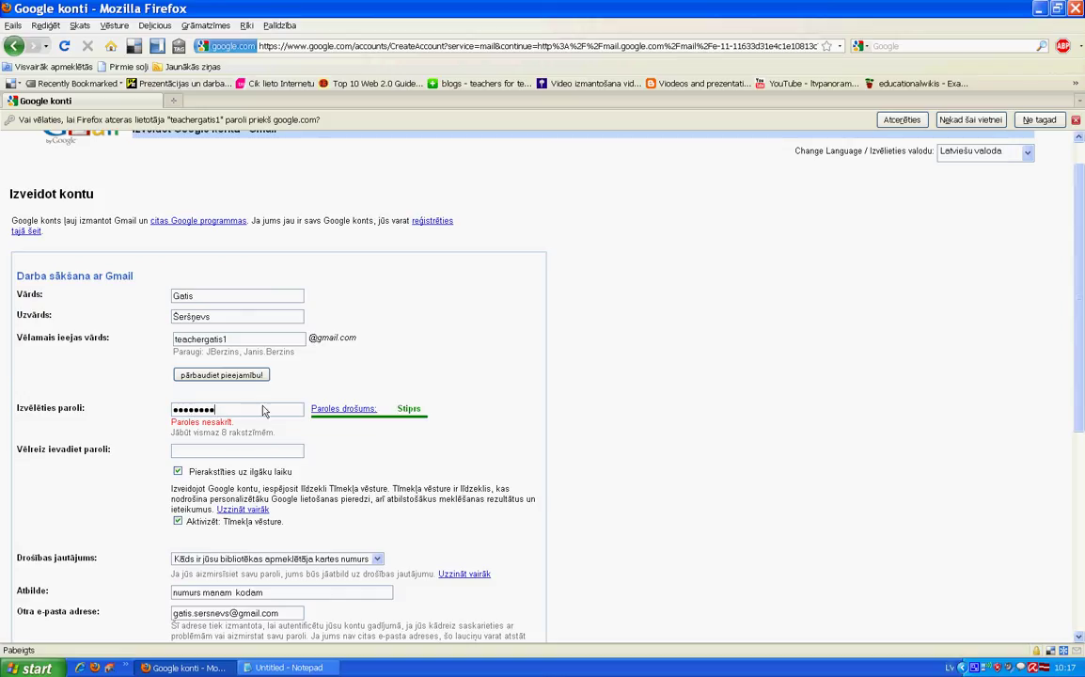
click(219, 452)
text(•••••••••)
- Type the characters from the new word-verification image
scroll(504, 509, down, 4)
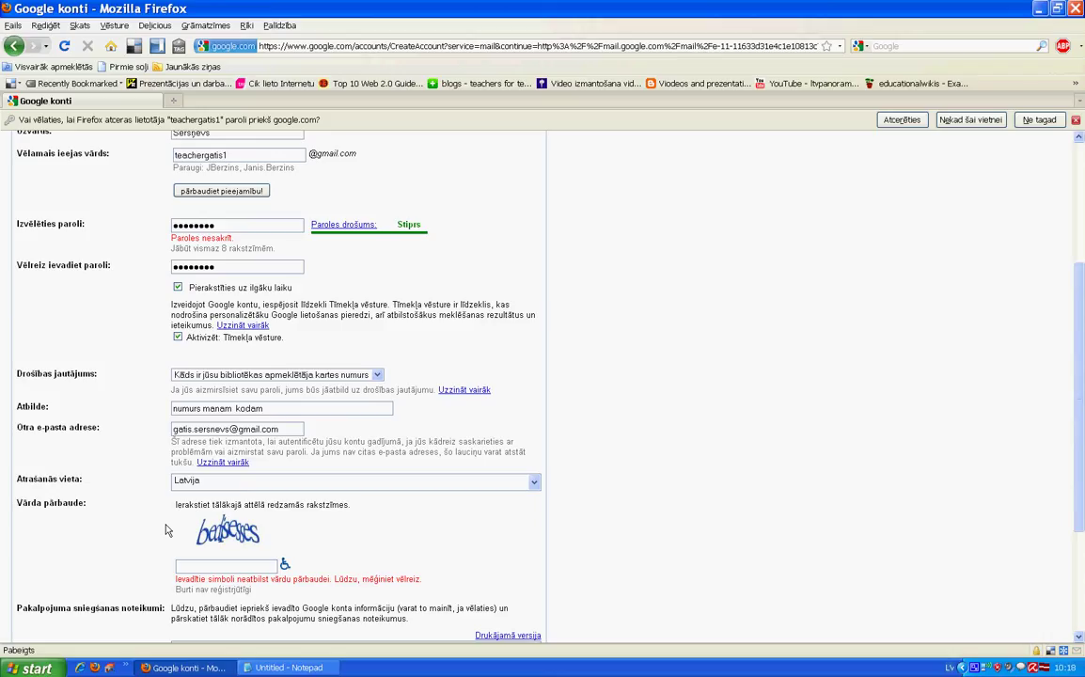
click(192, 563)
text(bed)
text(isesses)
- Accept the terms with 'Es piekrītu. Izveidojiet manu kontu.' to register the account
scroll(229, 587, down, 2)
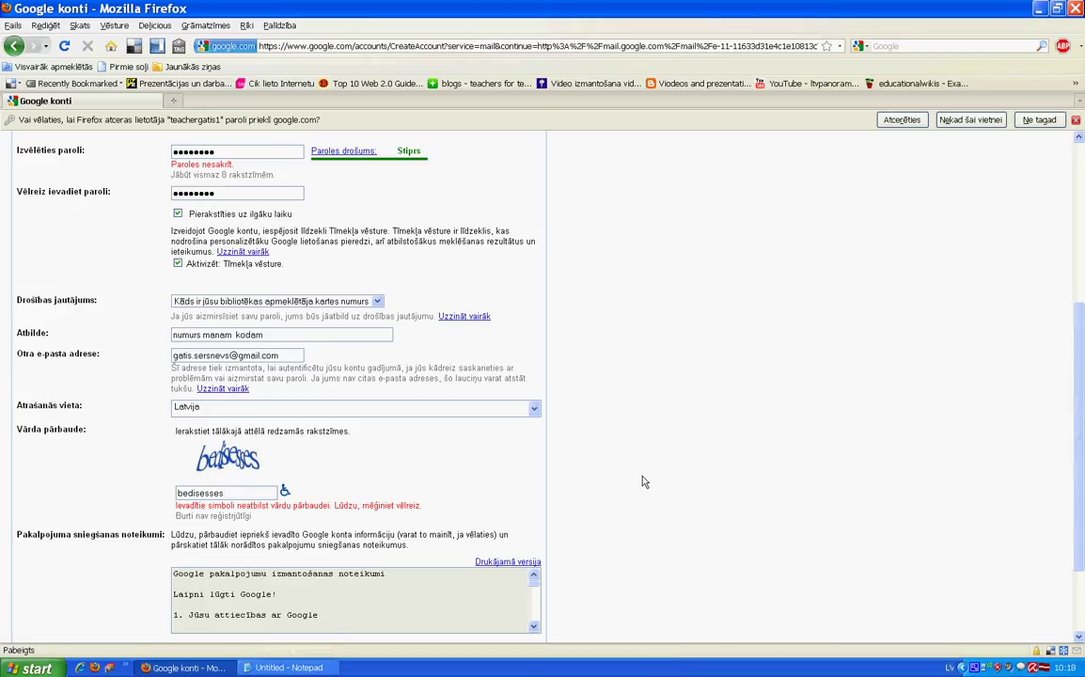
scroll(644, 481, down, 3)
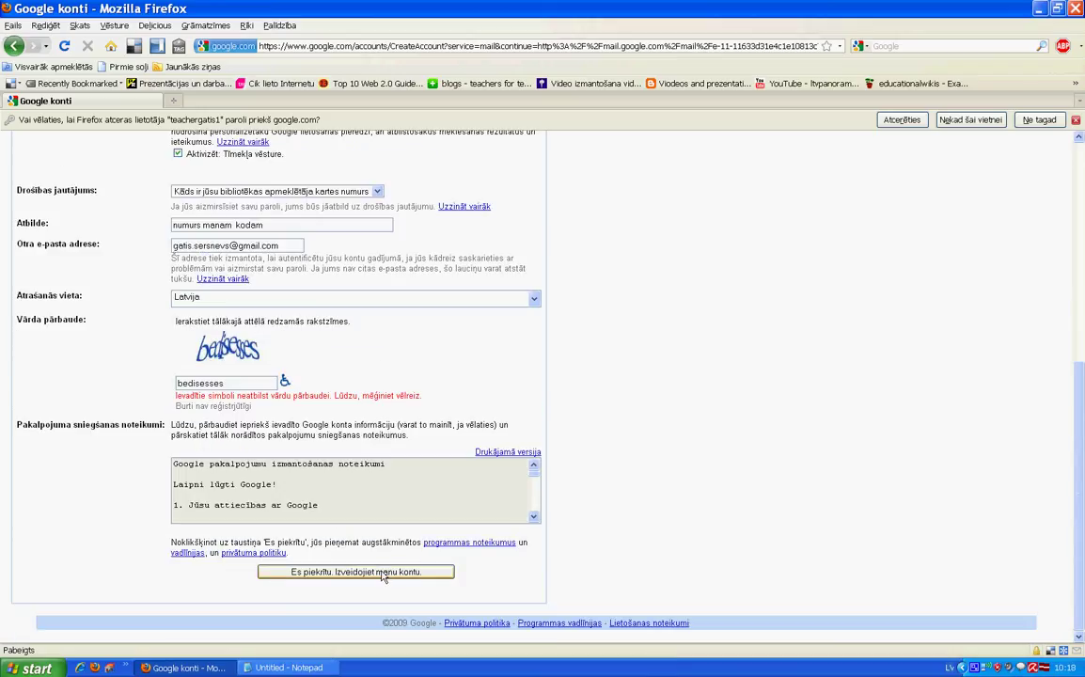
click(382, 572)
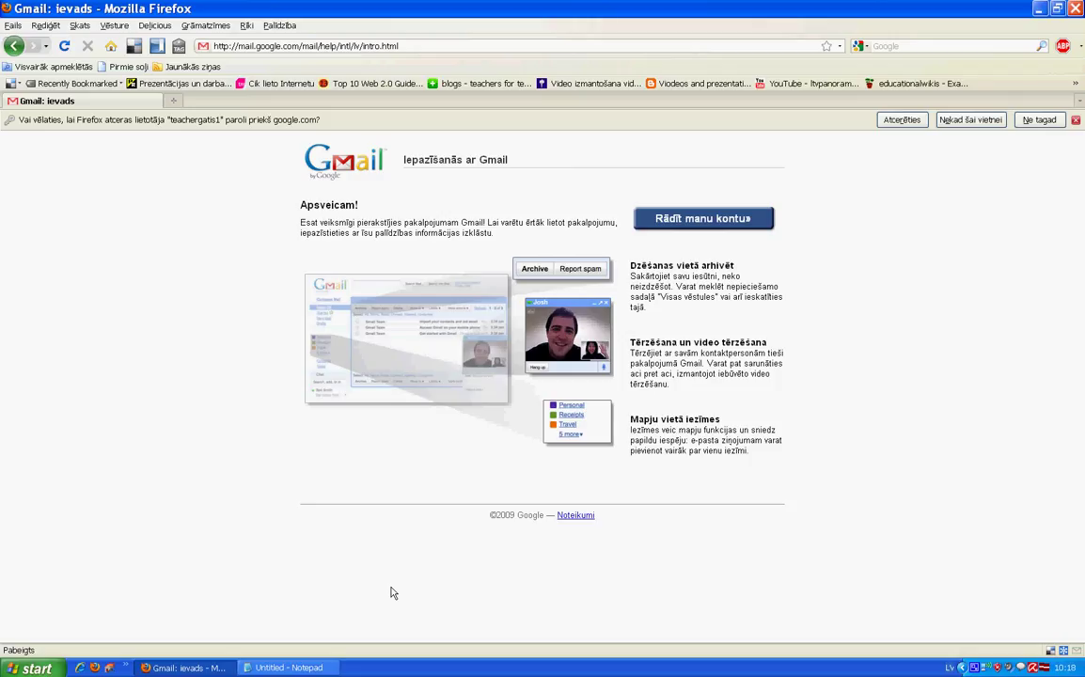
- Select 'Rādīt manu kontu »' on the Iepazīšanās ar Gmail welcome page
click(700, 220)
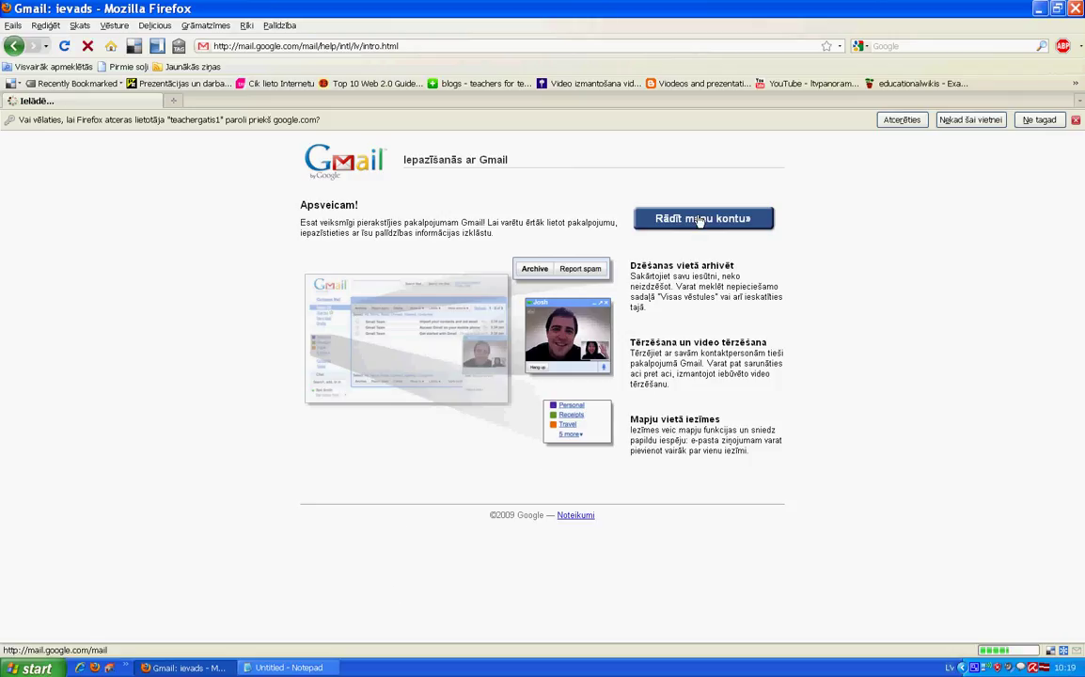